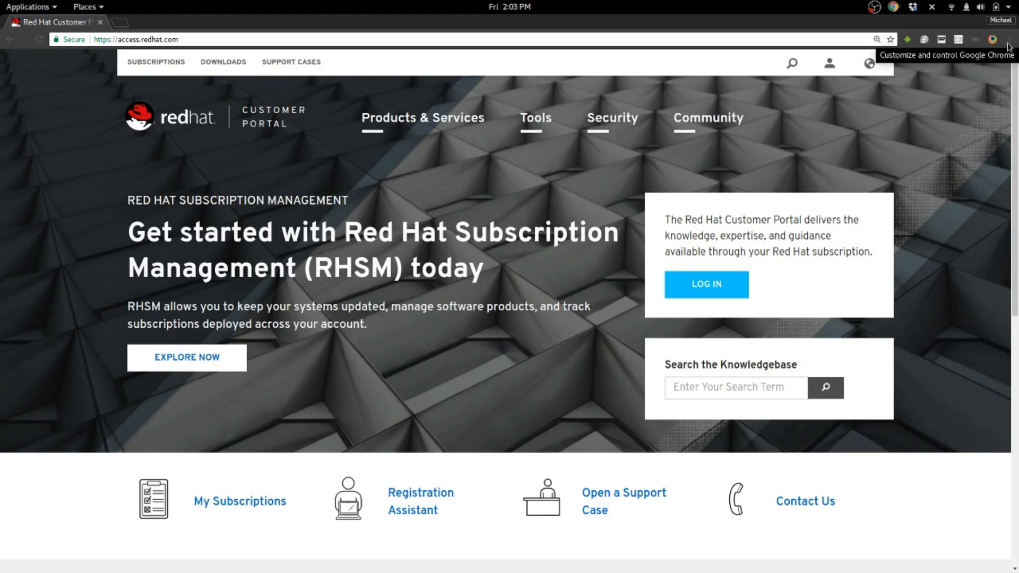
Open the browser's developer tools on the Red Hat Customer Portal page, docked beside the page.
click(1007, 40)
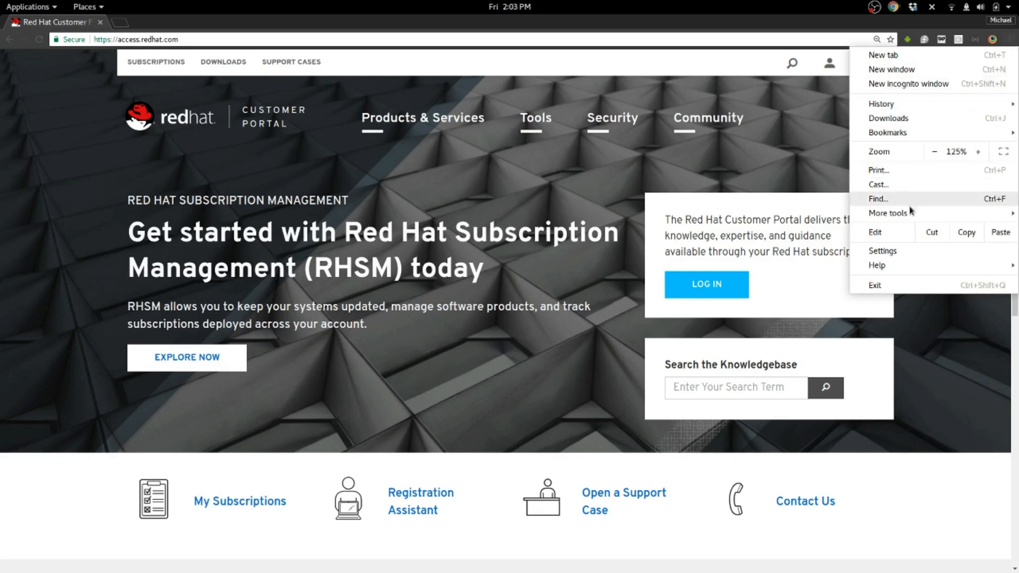
mouse_move(903, 220)
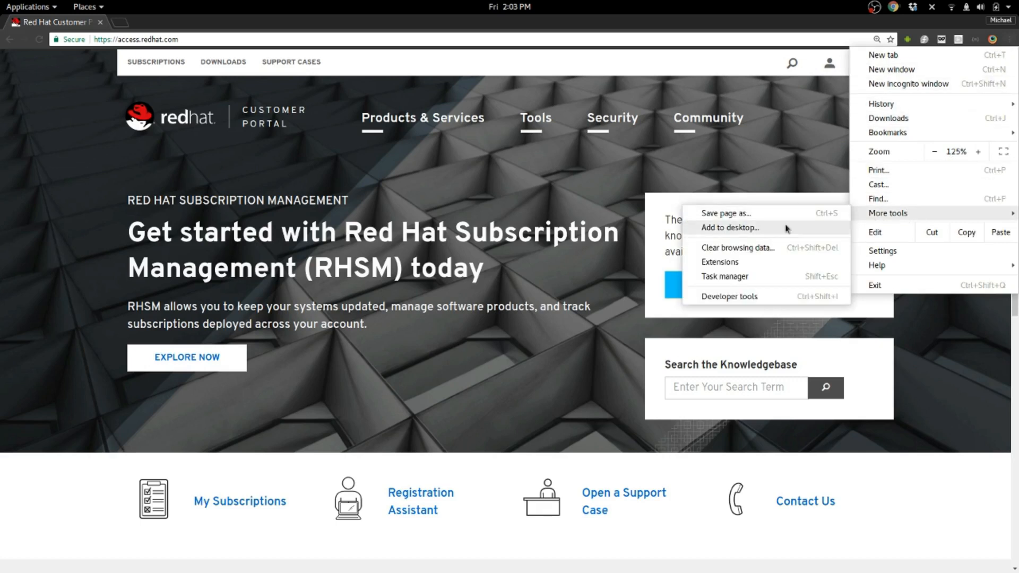
click(742, 296)
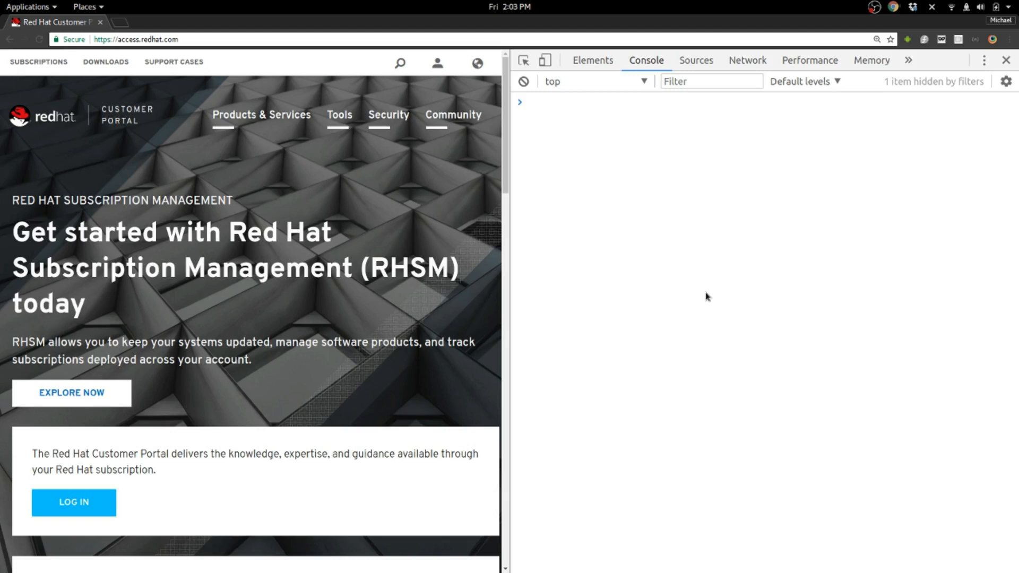
key(ctrl+shift+d)
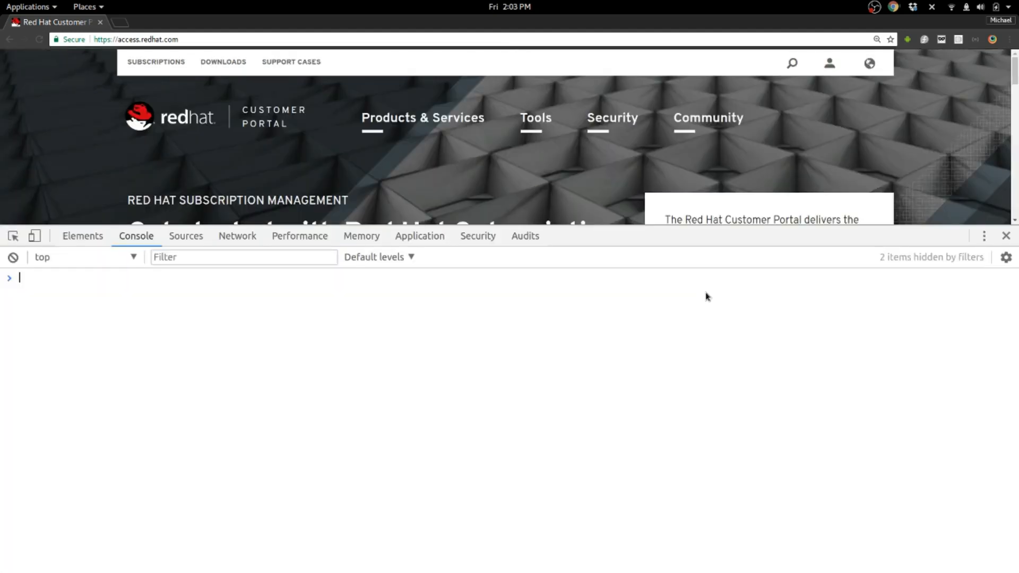
key(ctrl+shift+d)
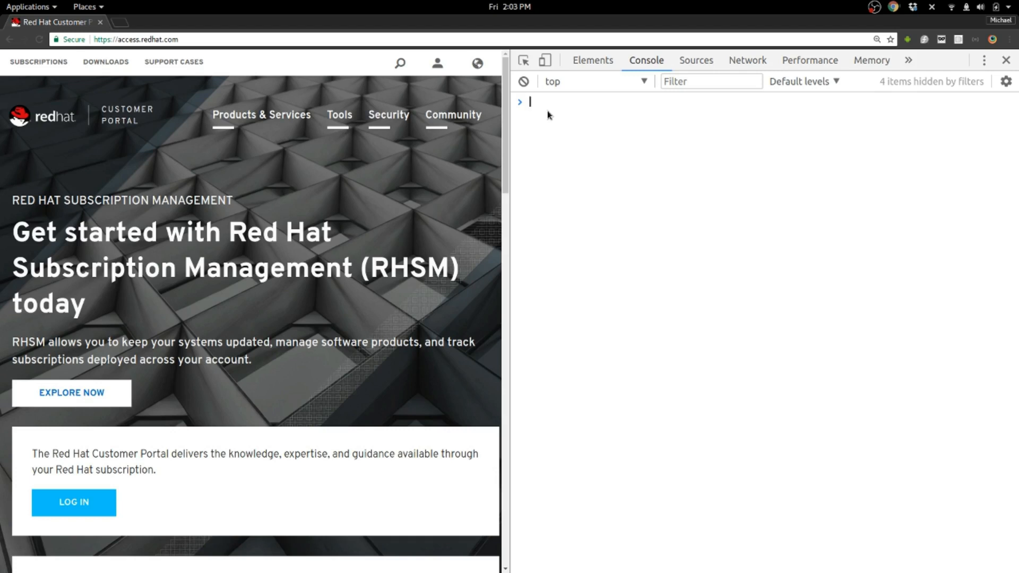
Run localStorage.session_log=true in the developer console to turn on session logging.
text(l)
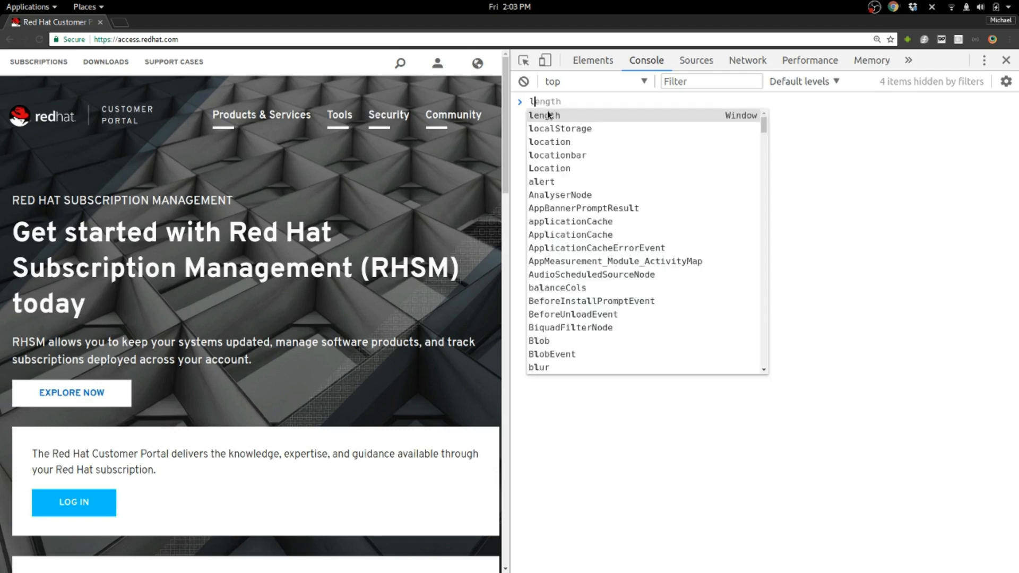
text(ocalStorage.session_log)
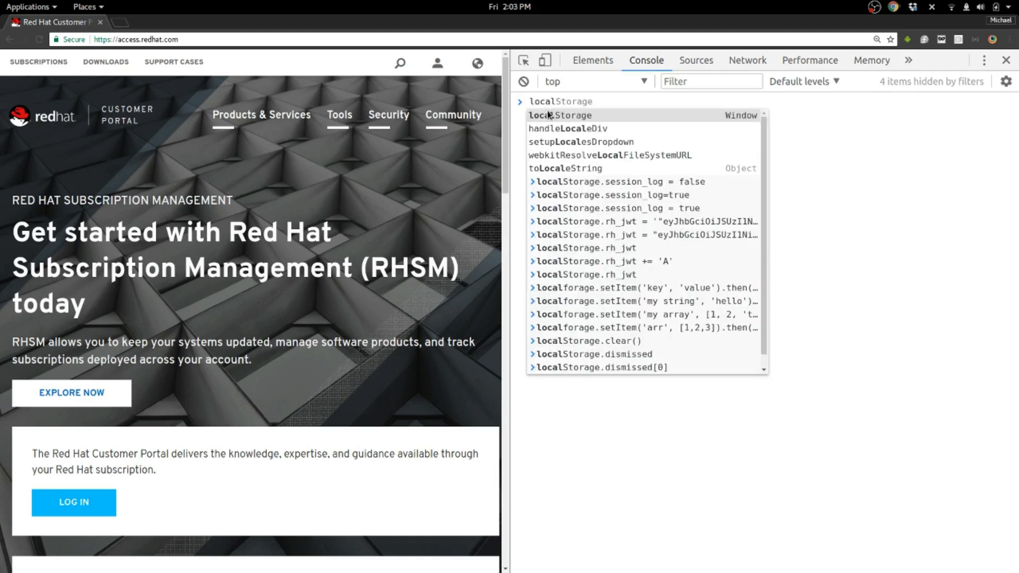
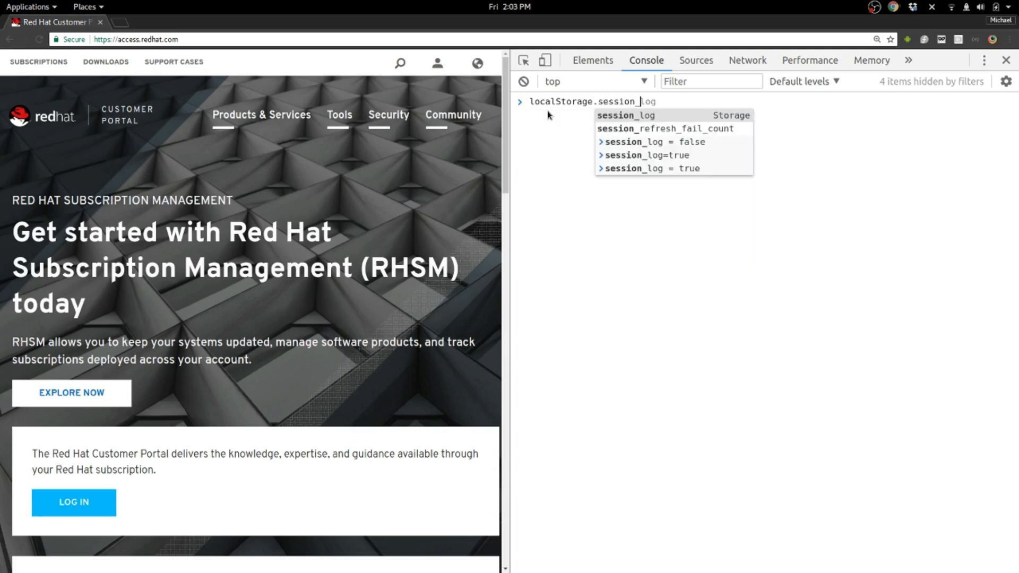
text(=true)
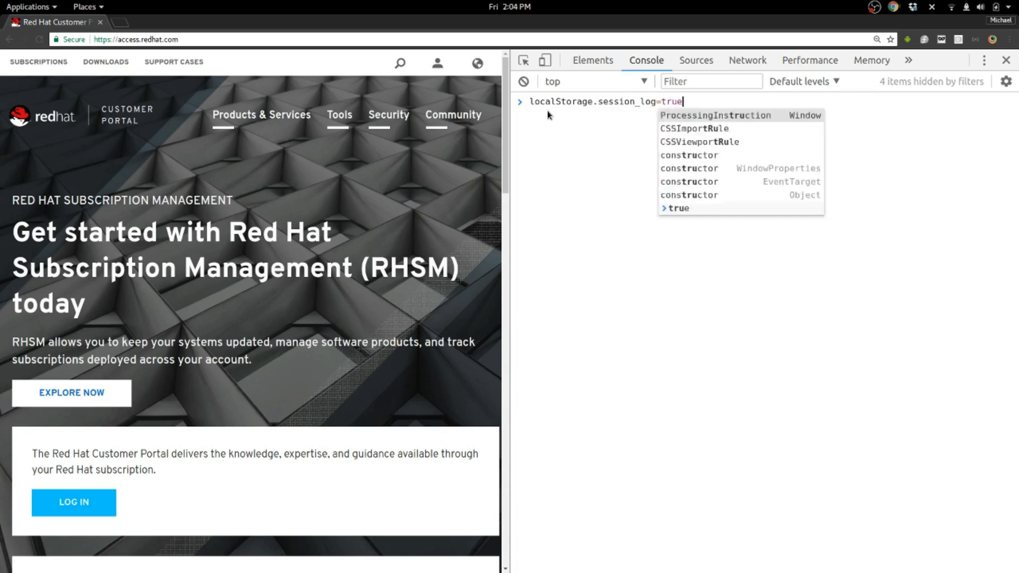
key(Escape)
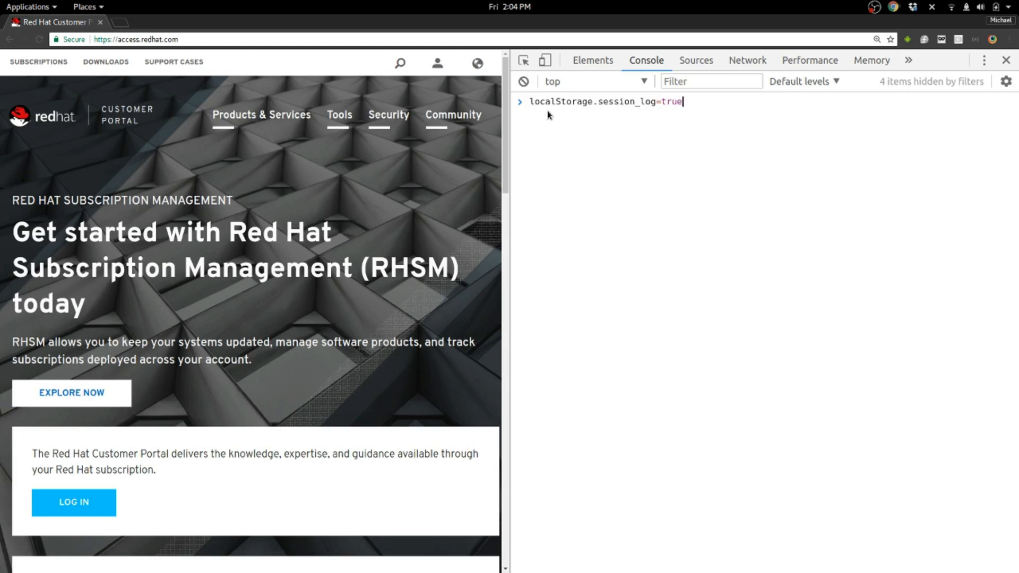
key(Return)
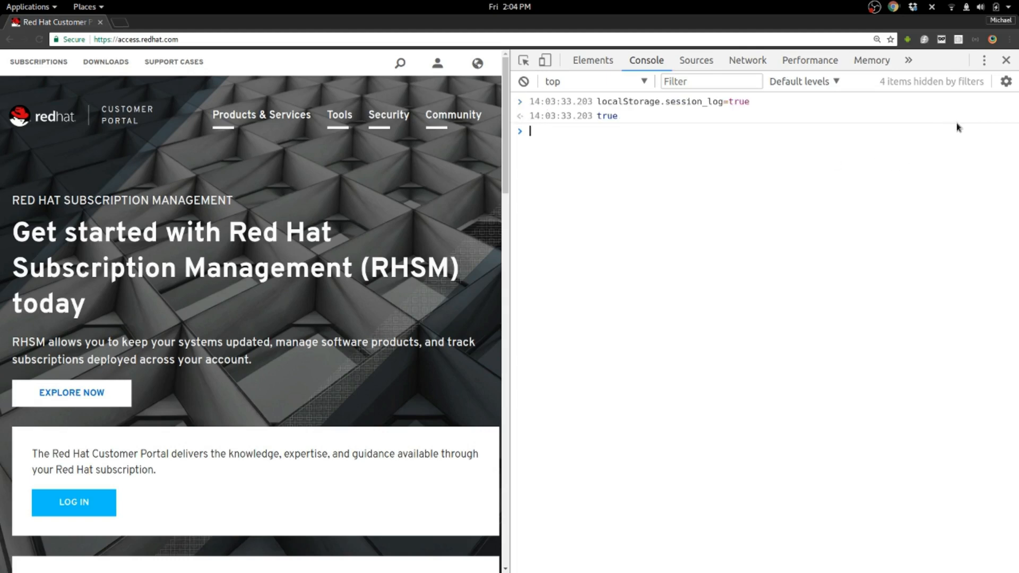
Enable Preserve log for both the console output and the network recording.
click(1005, 83)
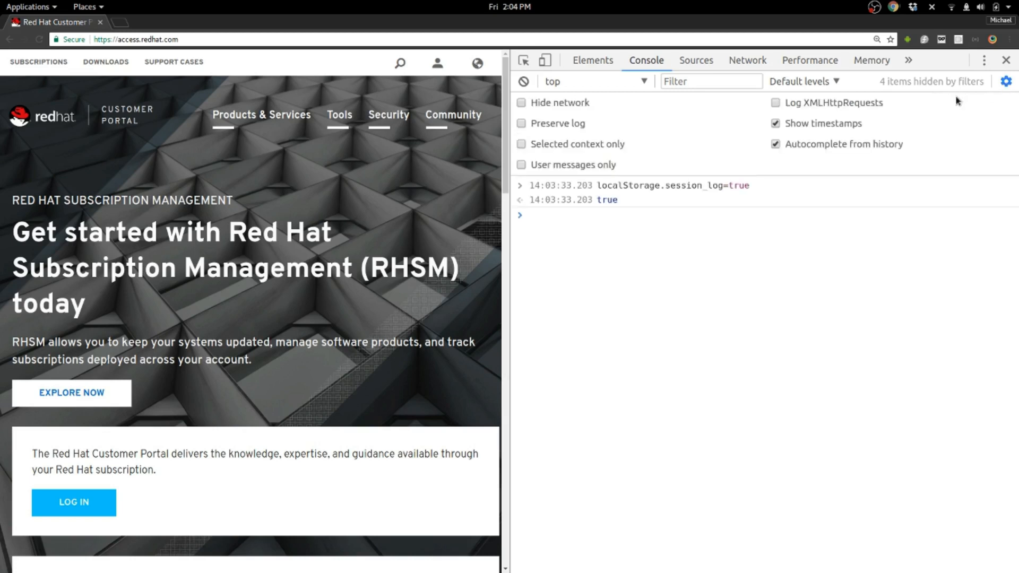
click(521, 124)
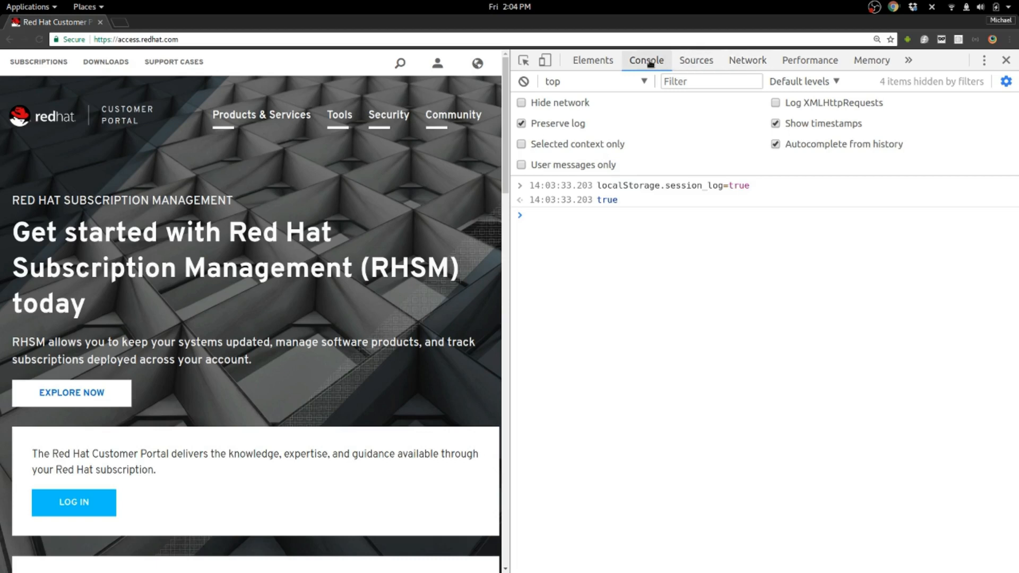
click(742, 68)
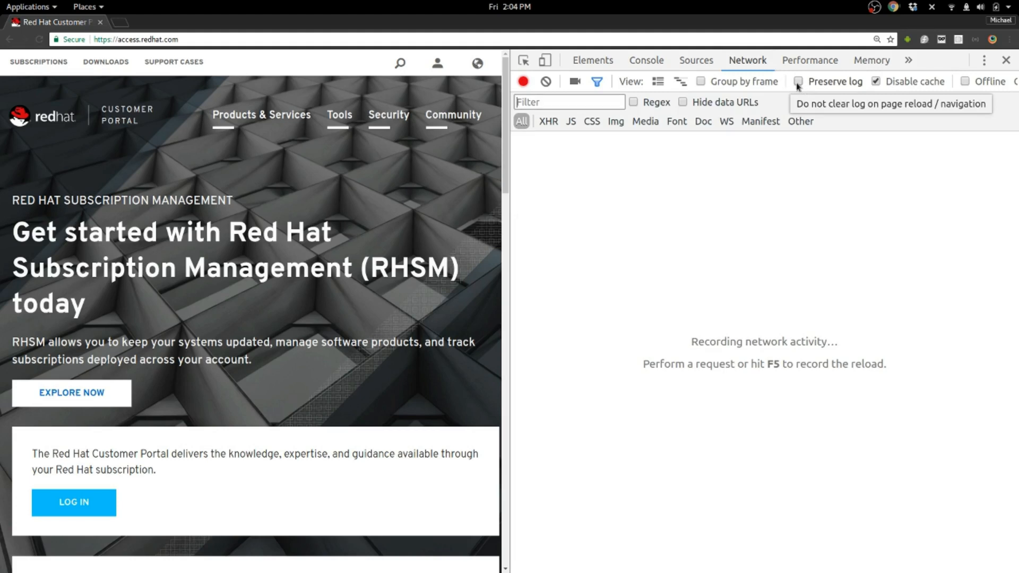
key(ctrl)
click(797, 83)
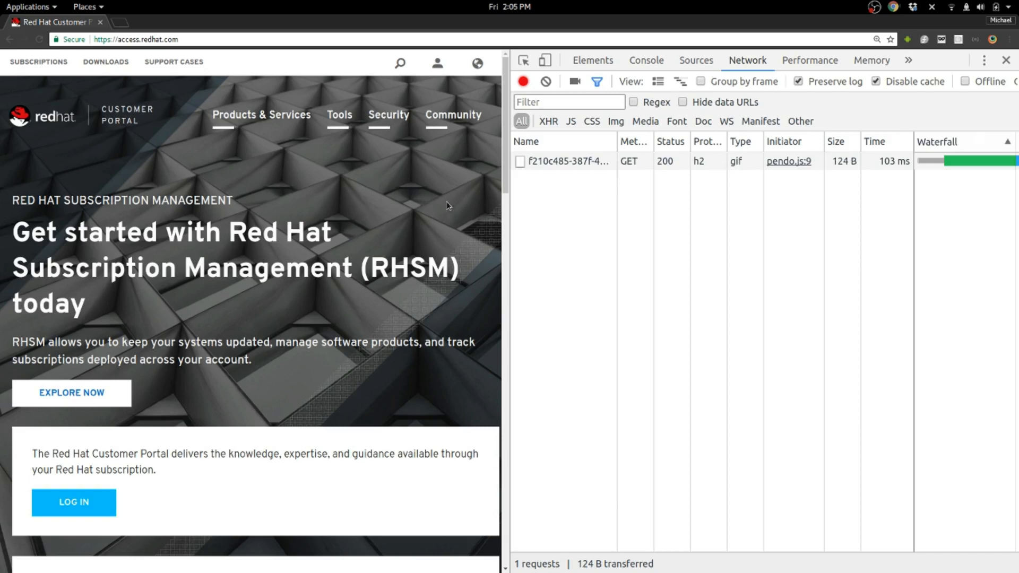
Switch the portal's language to Korean (한국어) so the page load is recorded.
click(478, 63)
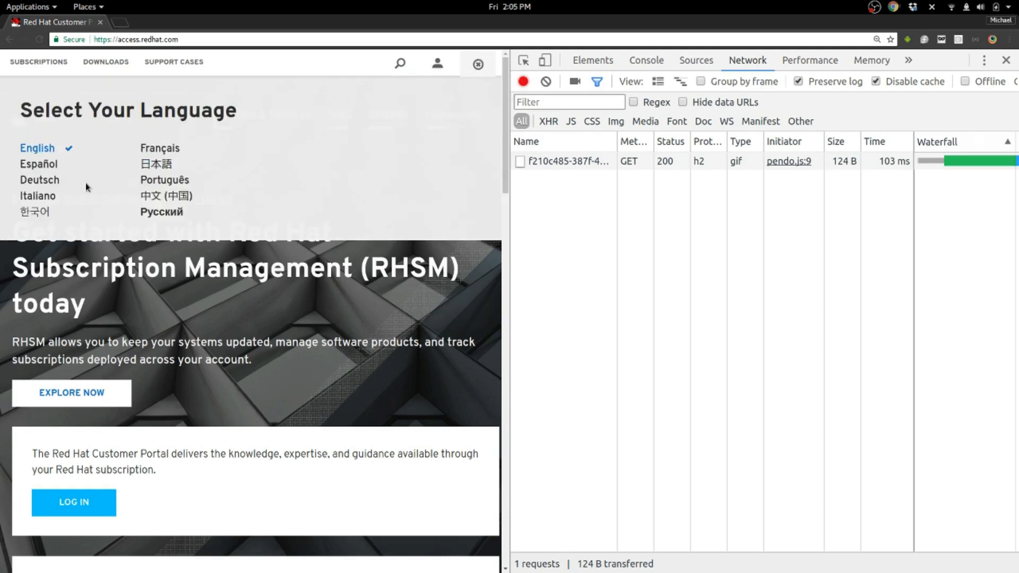
click(41, 213)
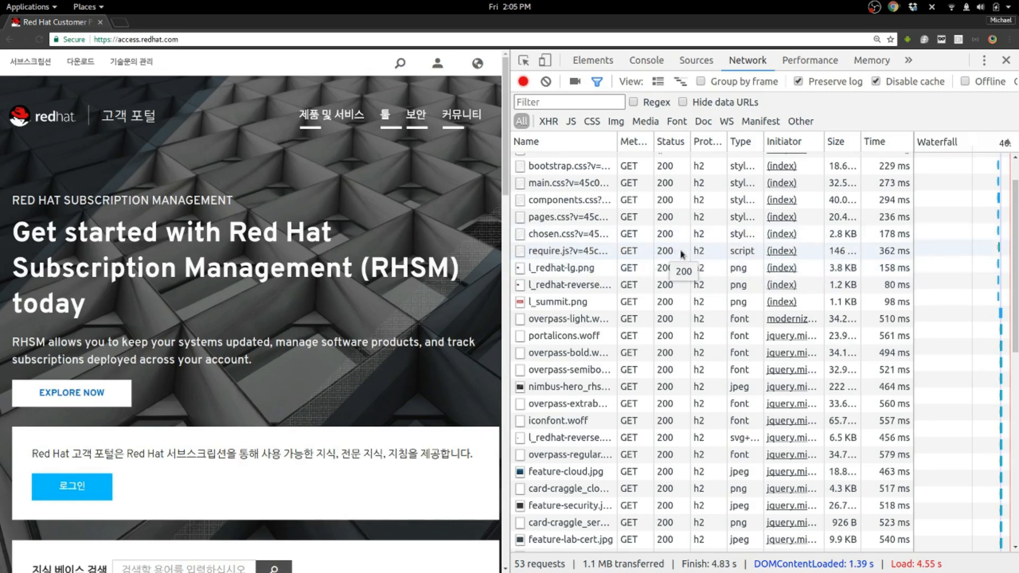
Save the recorded network requests as HAR with content to access.redhat.com.har in Downloads, replacing the existing file.
click(681, 302)
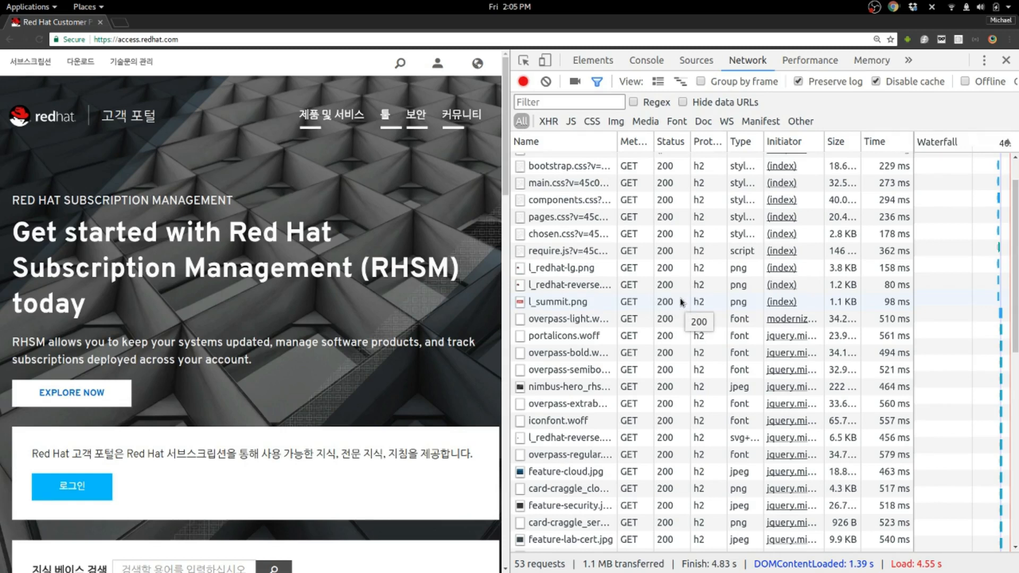
right_click(681, 302)
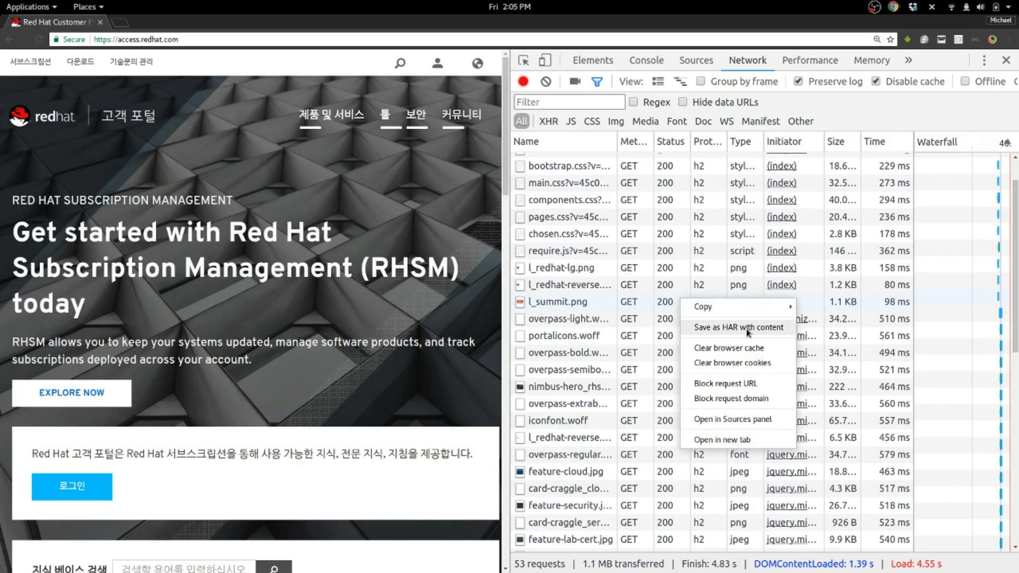
key(ctrl)
click(770, 331)
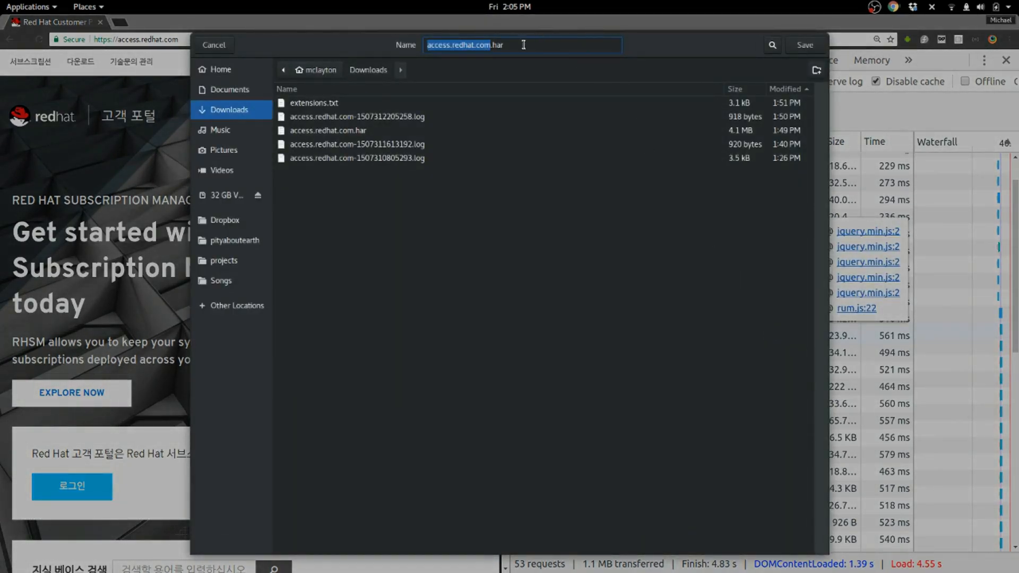
click(798, 47)
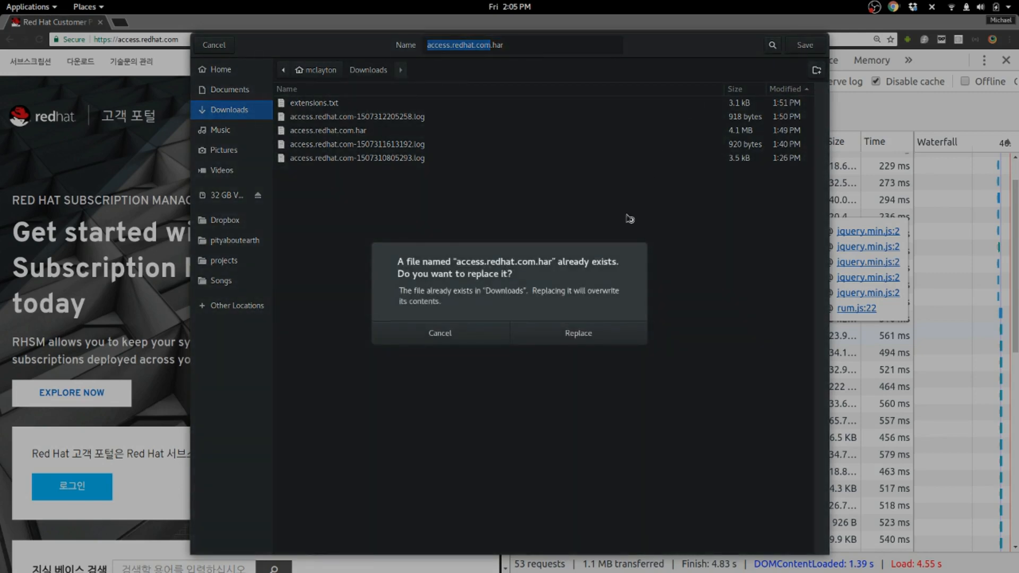
click(535, 335)
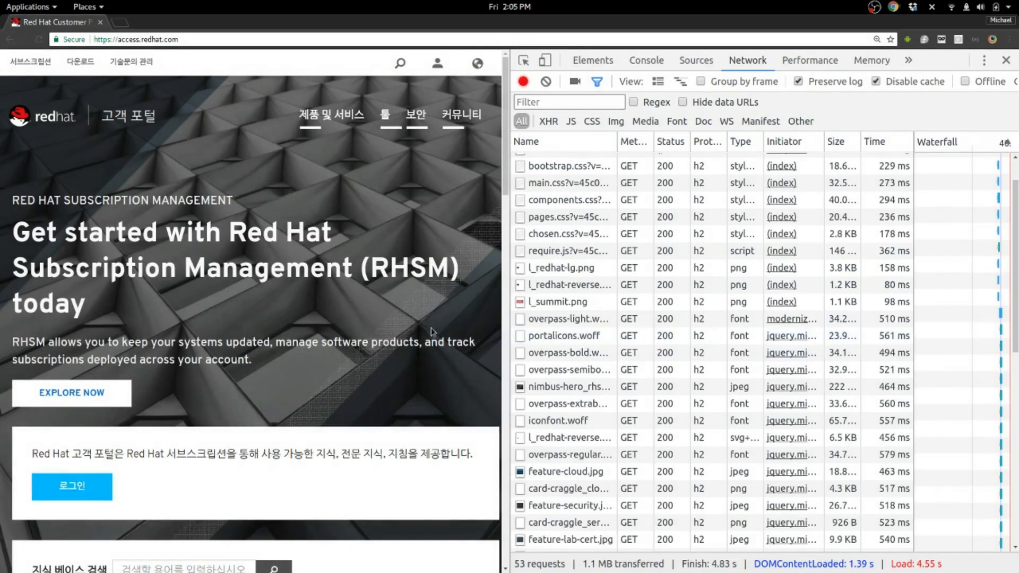
Save the console output as a .log file in the Downloads folder, keeping the suggested file name.
click(655, 59)
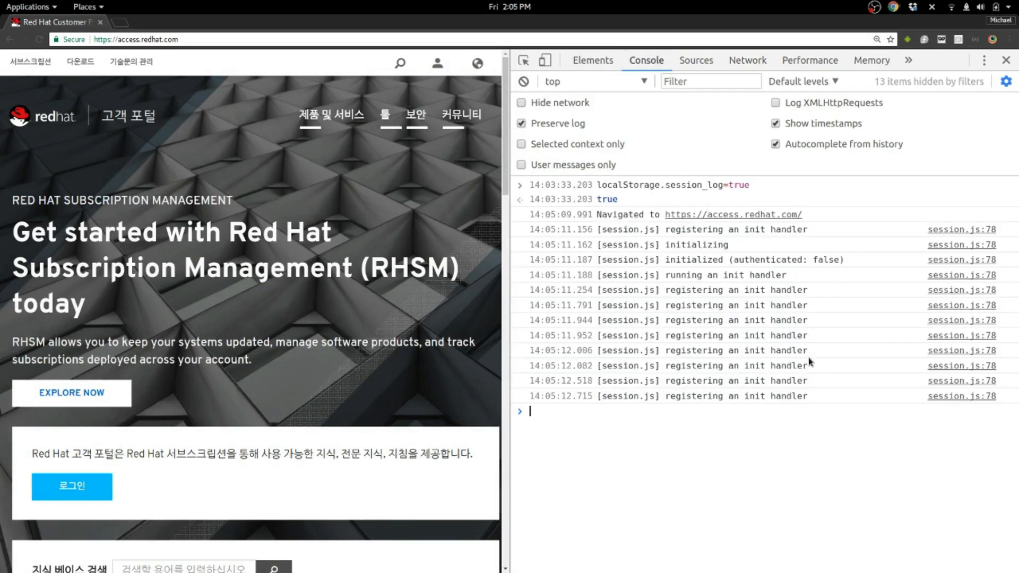
click(712, 443)
right_click(712, 444)
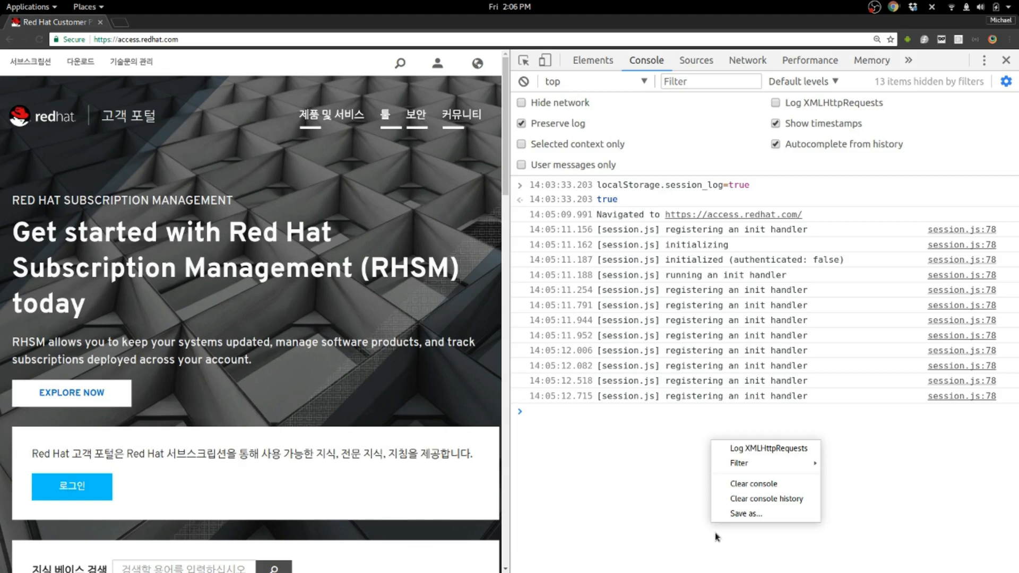
click(770, 514)
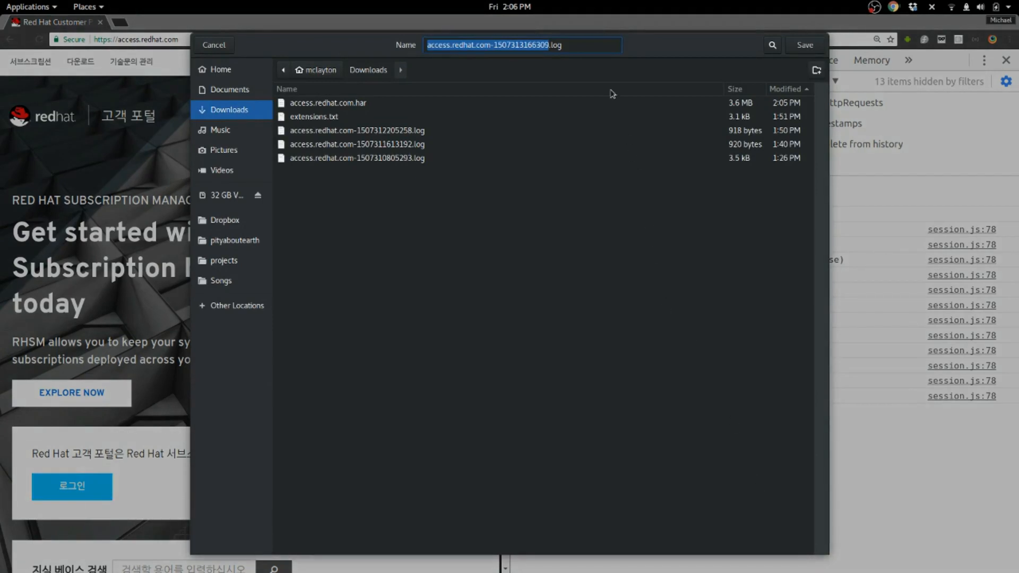
click(569, 46)
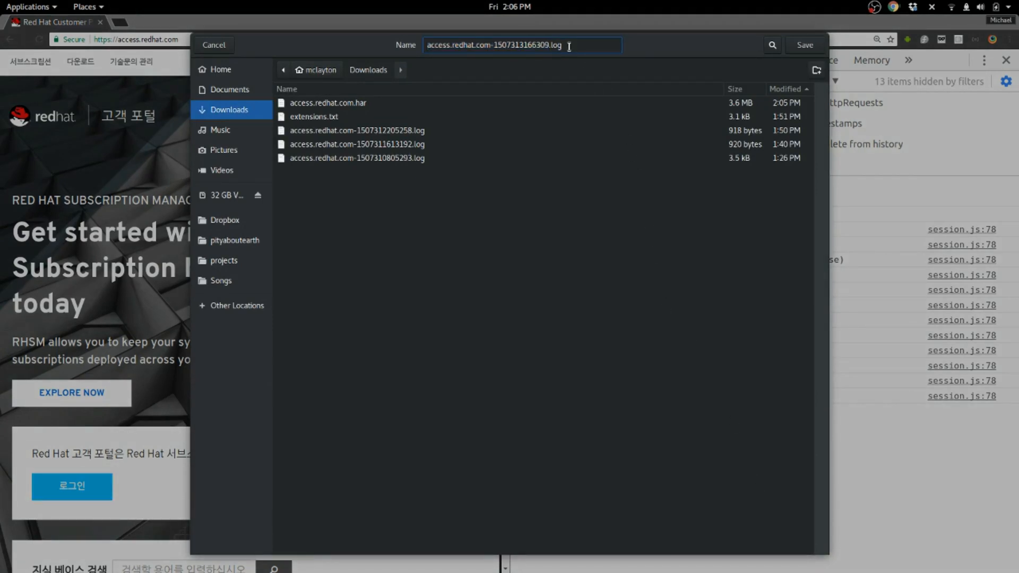
click(817, 48)
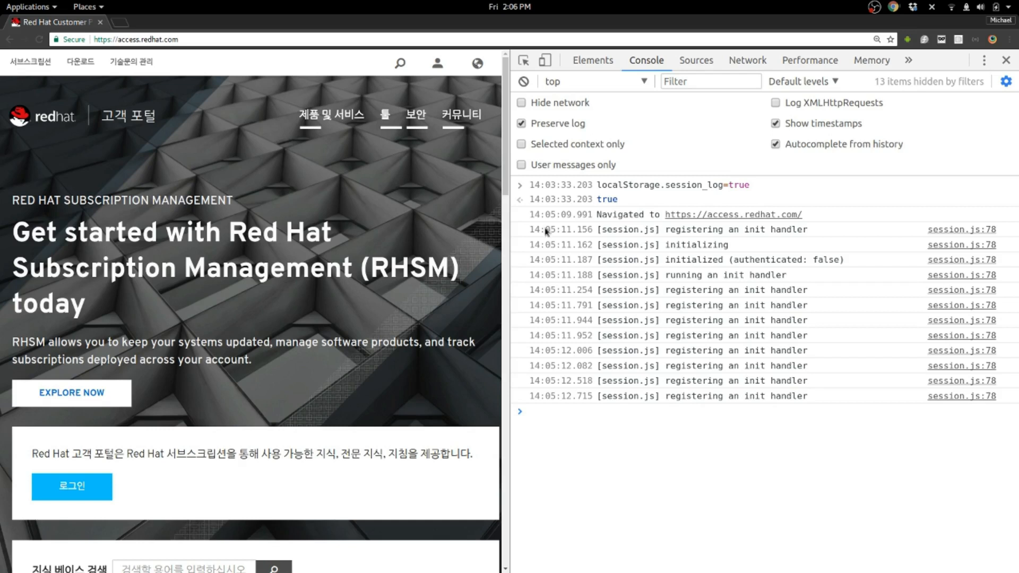
Open the browser's Extensions page and select all of its content for copying.
click(1009, 40)
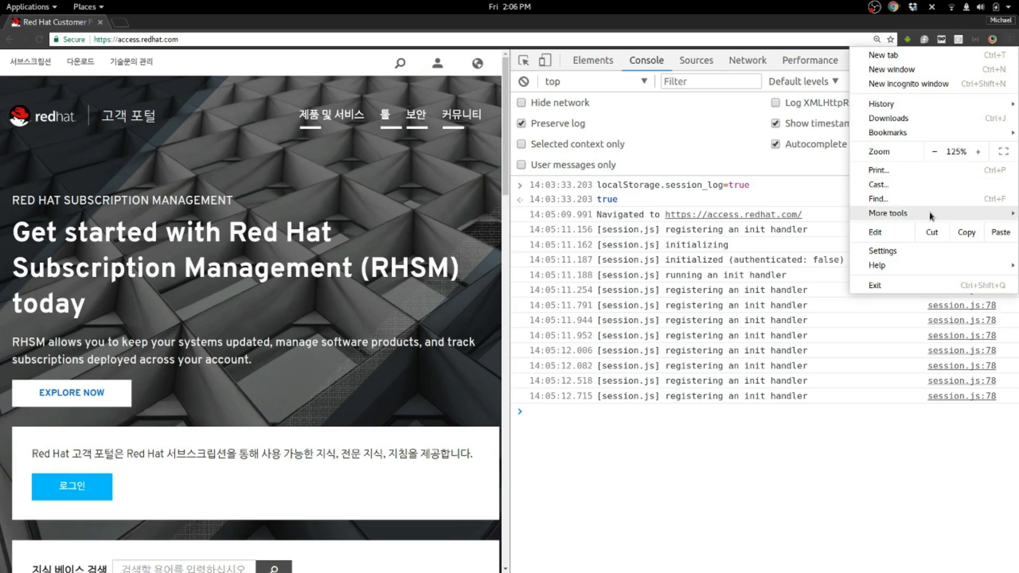
mouse_move(928, 212)
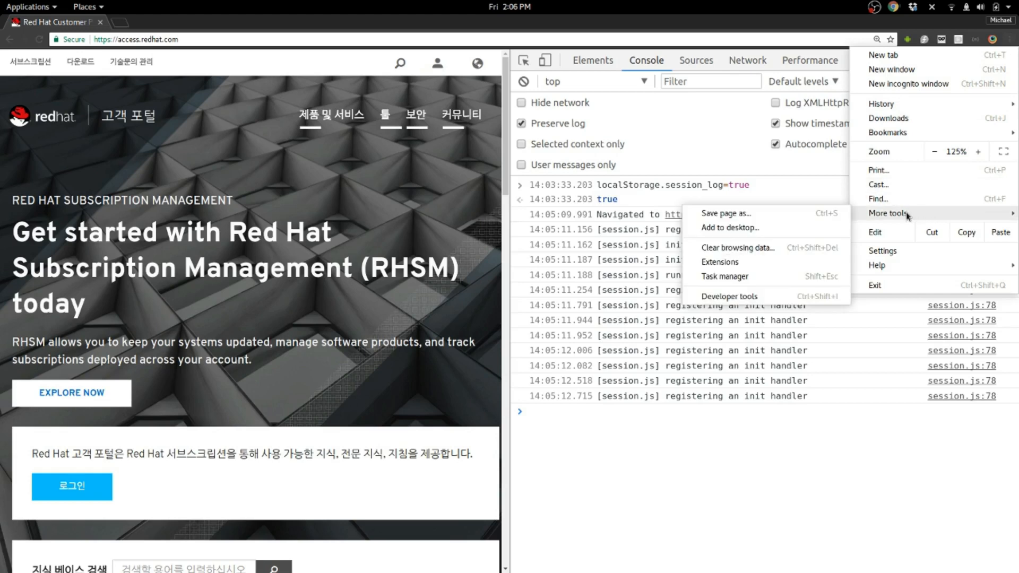
click(739, 261)
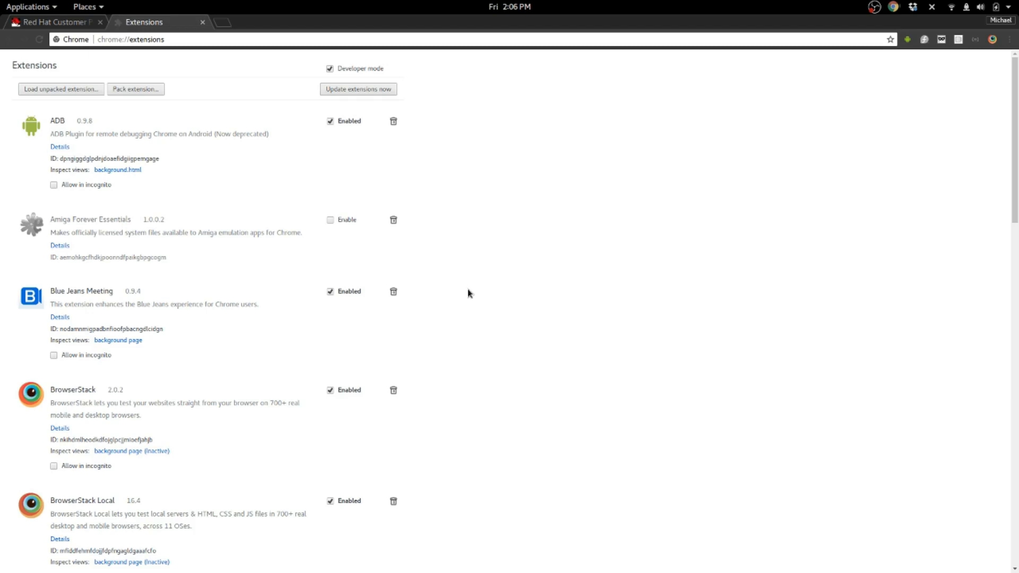
key(ctrl+a)
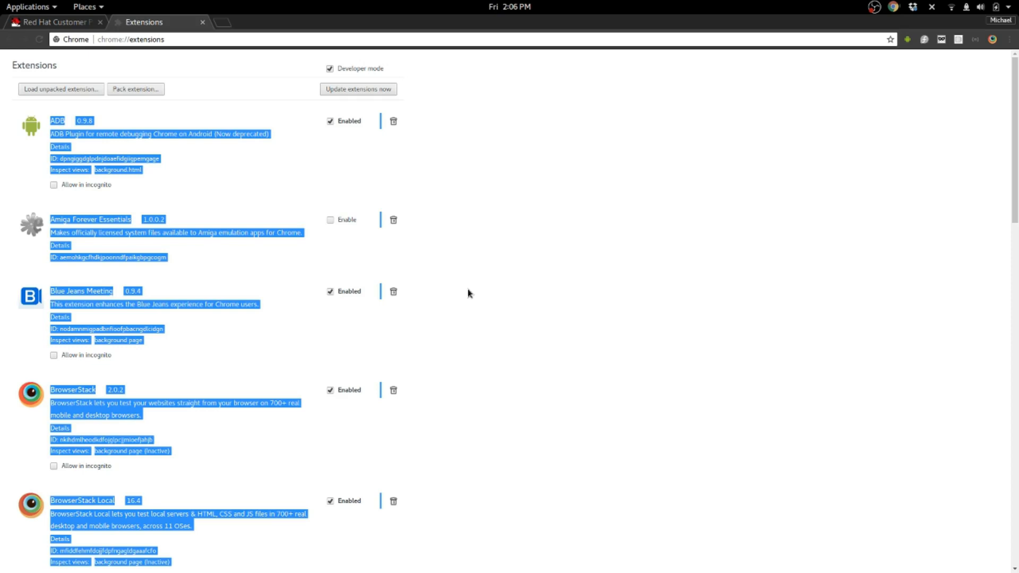
Switch to the text editor and paste the copied extensions list into a new document.
key(alt+Tab)
key(alt+Tab)
key(ctrl+n)
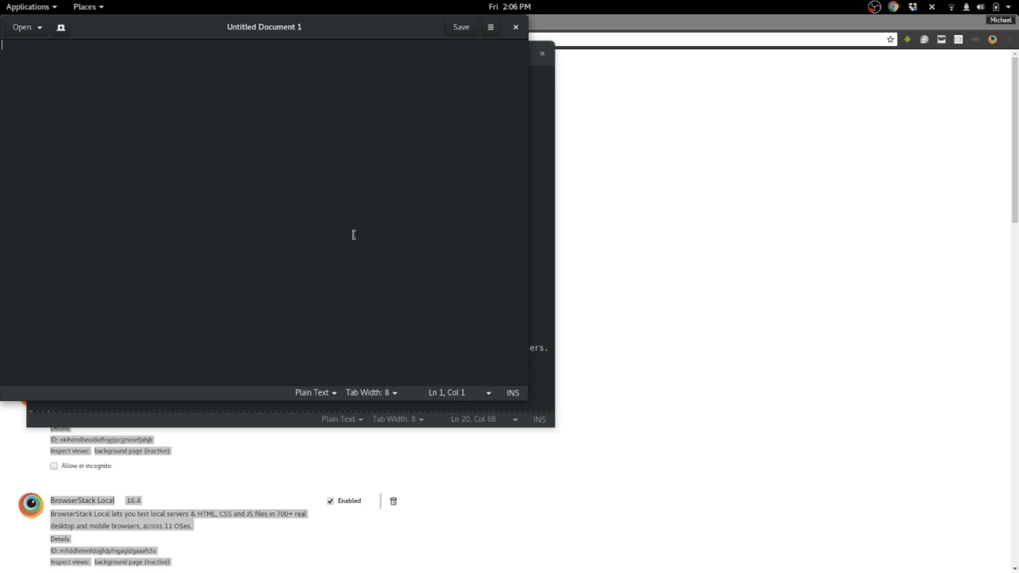
key(ctrl+v)
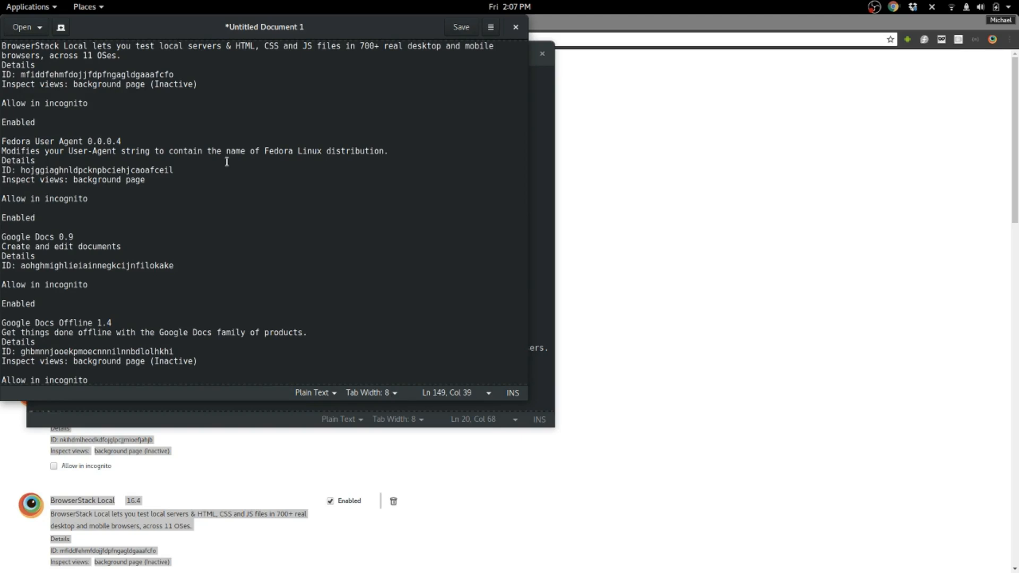
Save the pasted extensions list as extensions.txt in the Downloads folder, replacing the existing file.
key(ctrl+s)
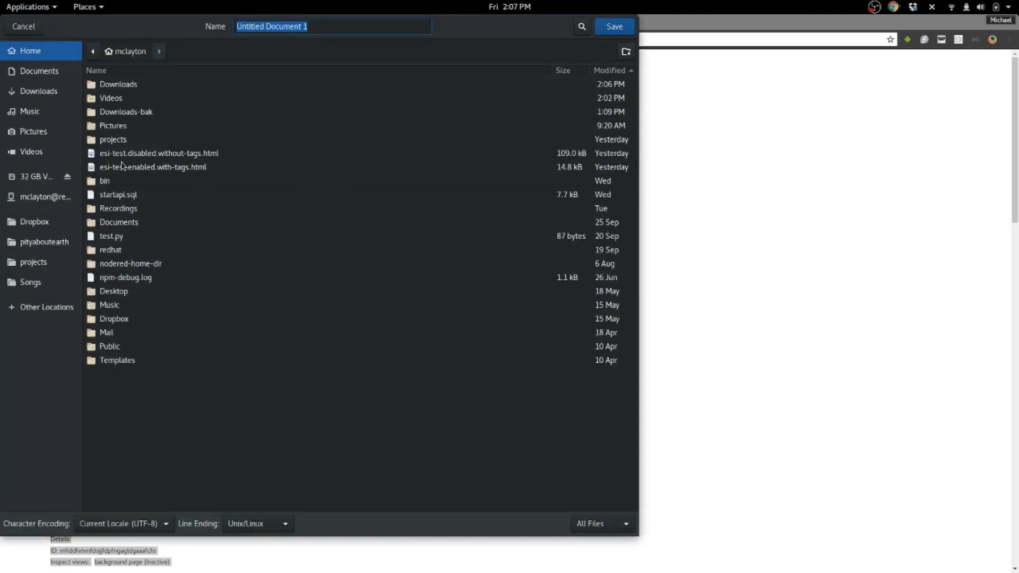
click(41, 91)
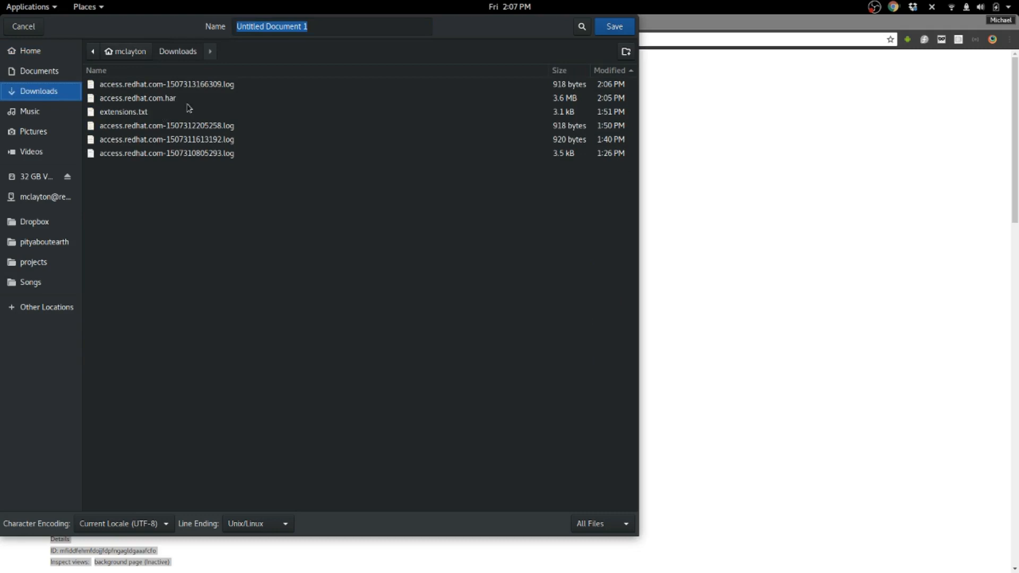
text(ex)
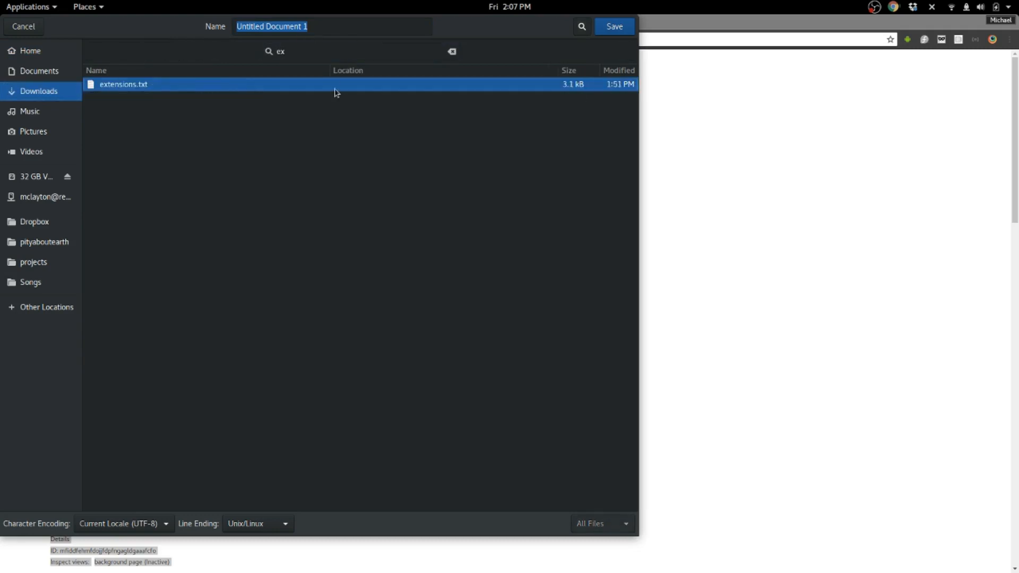
double_click(293, 89)
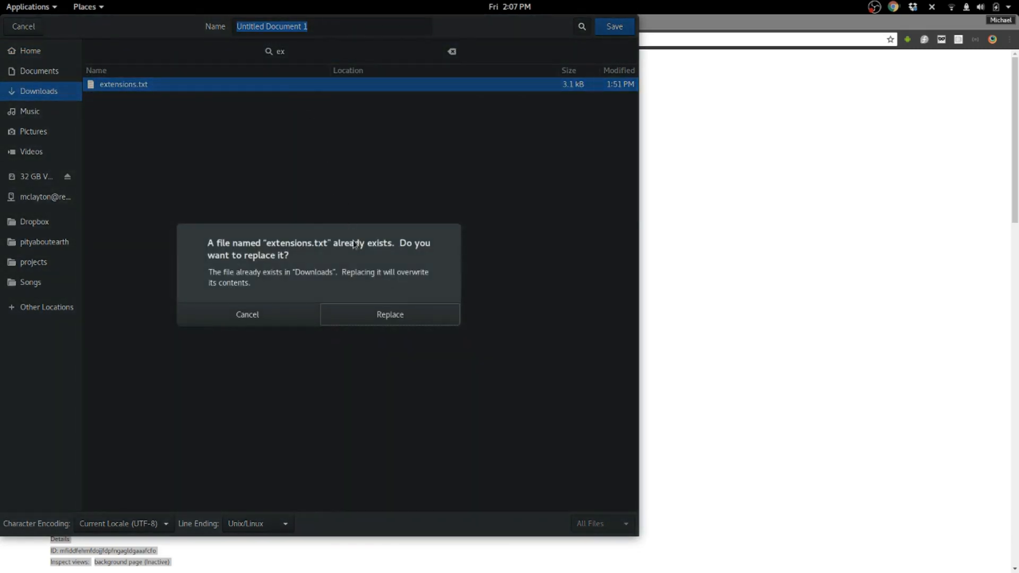
click(375, 318)
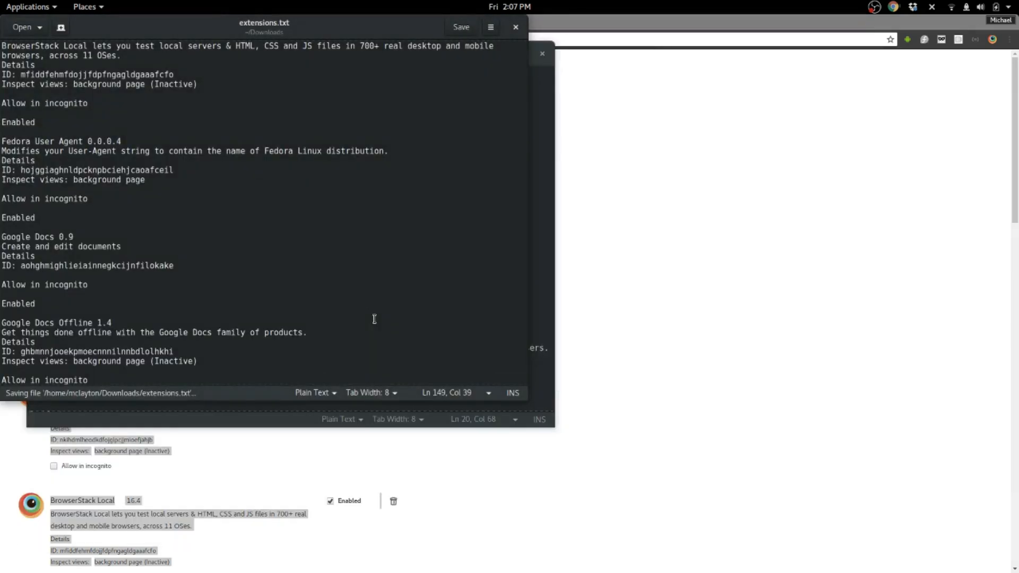
Switch back to Chrome, show the Red Hat Customer Portal page, and start switching to another open window.
click(653, 295)
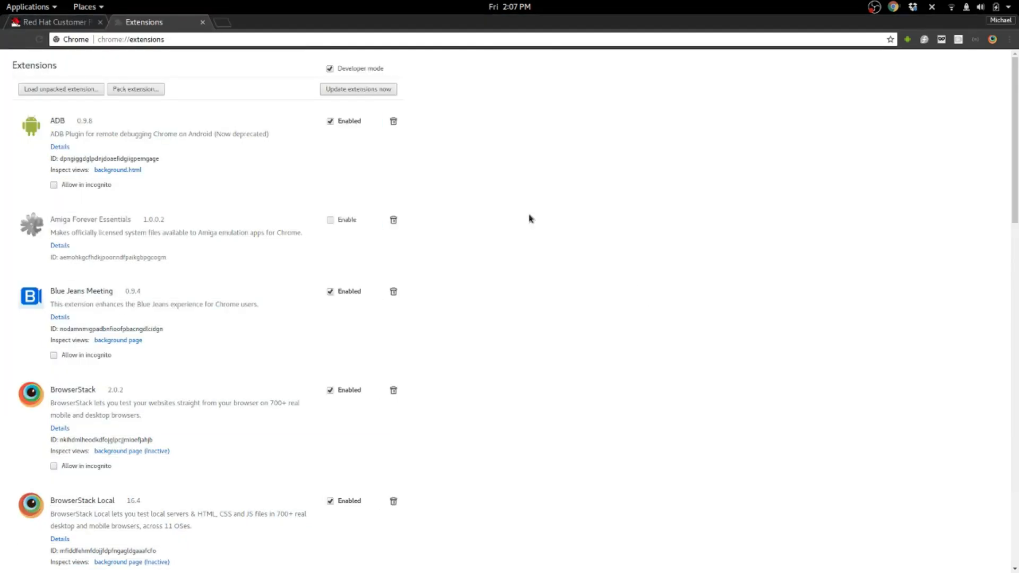
click(63, 26)
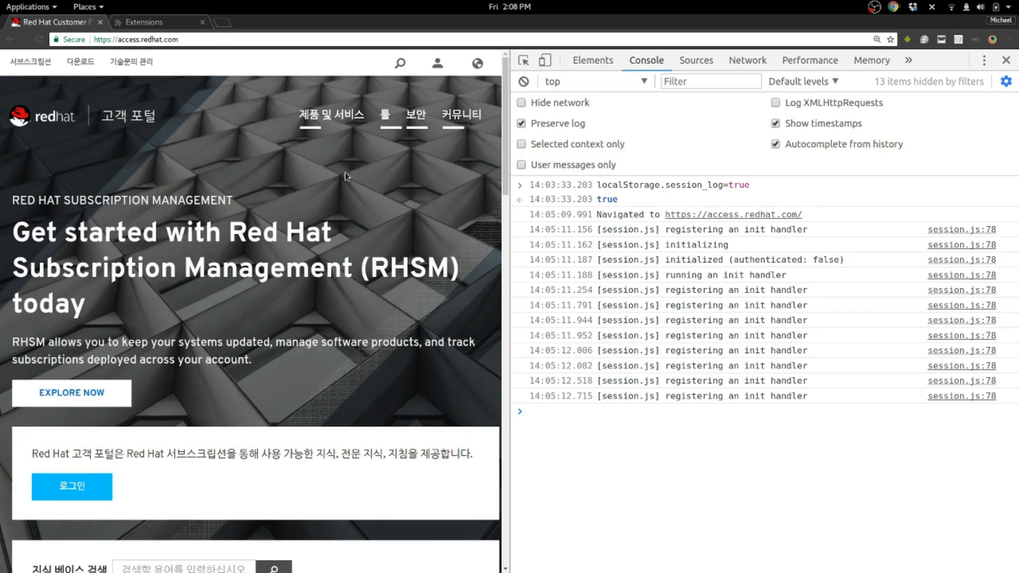
key(alt+Tab)
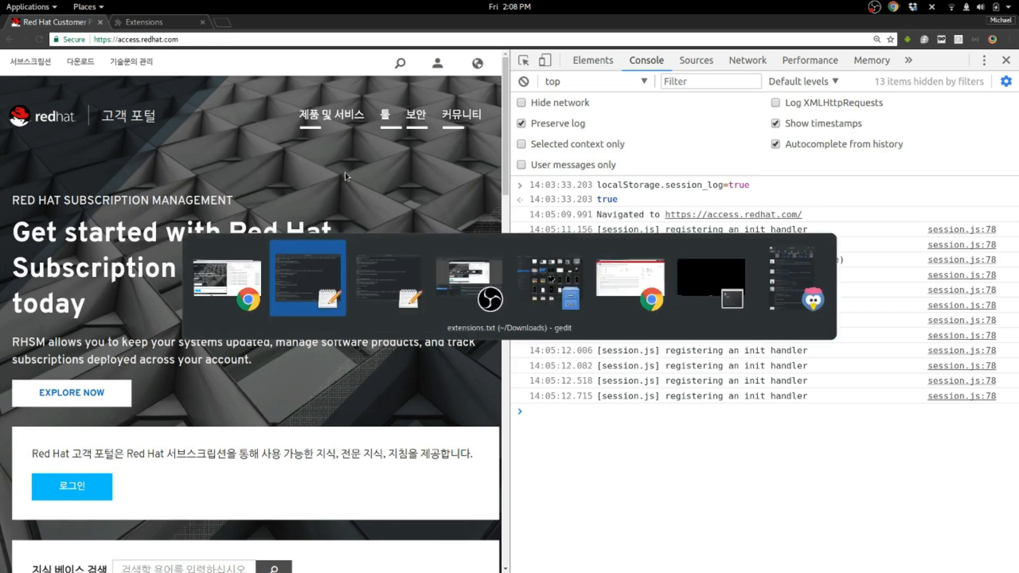